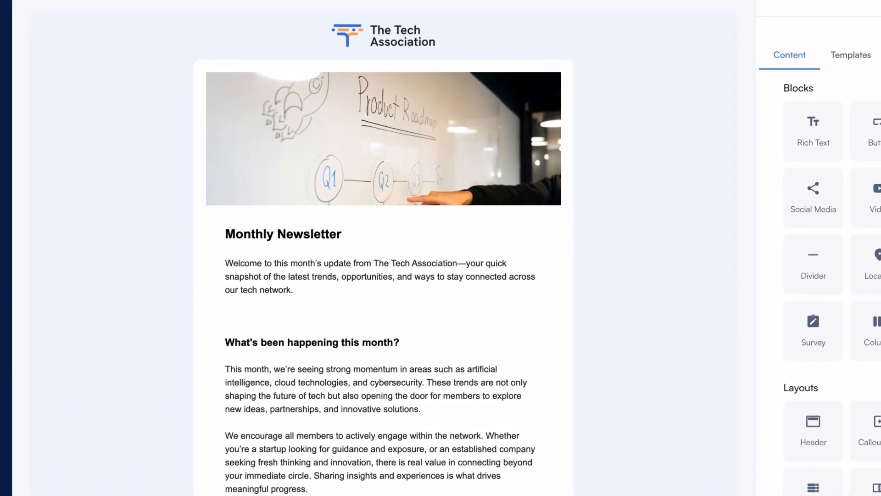
pyautogui.scroll(-2, 600, 299)
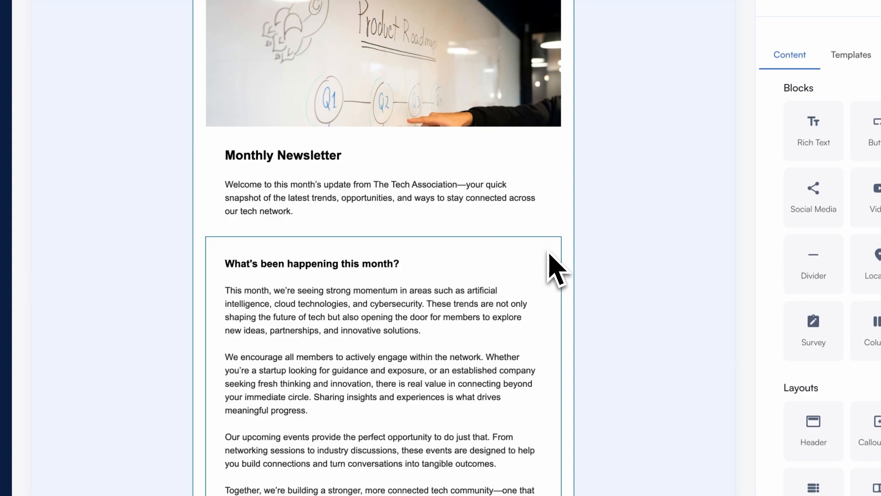
pyautogui.click(550, 247)
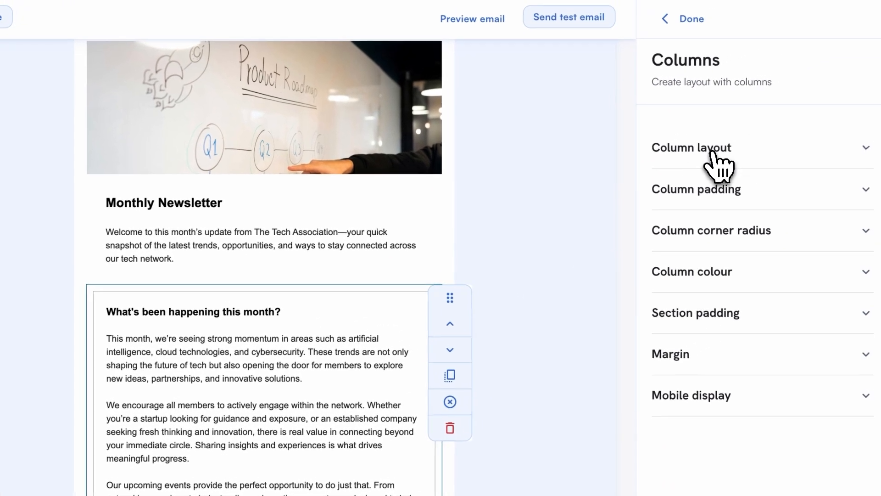
pyautogui.click(832, 103)
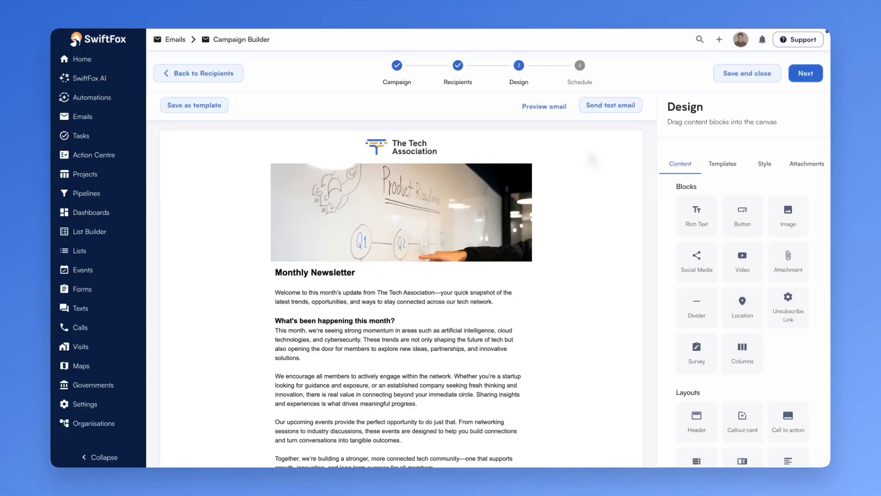
# Set the email's body background colour to the saved Alice Blue colour.
pyautogui.click(768, 165)
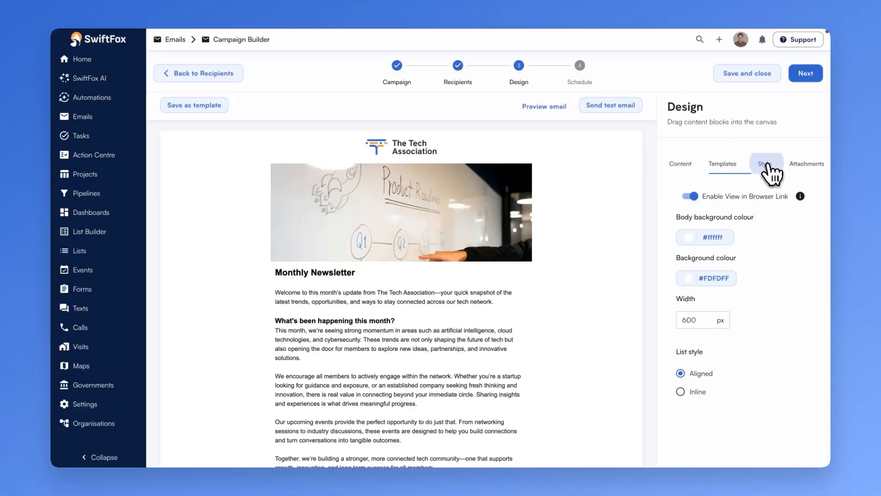
pyautogui.click(707, 238)
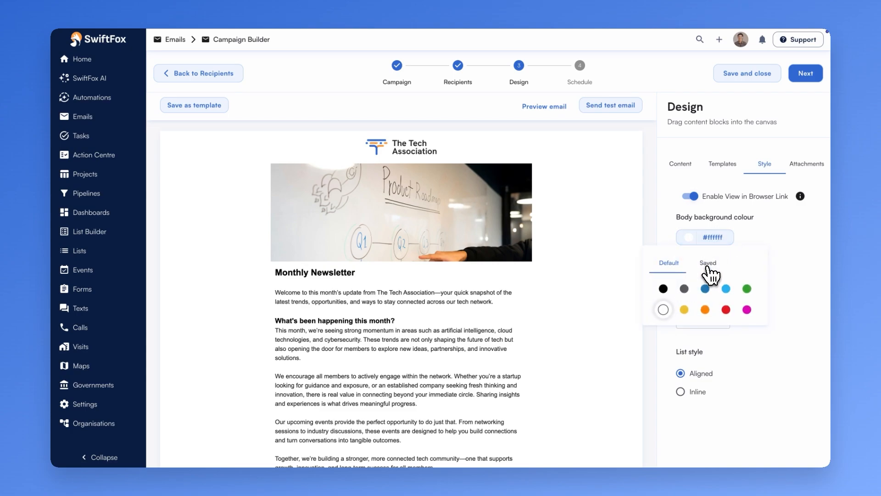
pyautogui.click(708, 264)
pyautogui.click(702, 363)
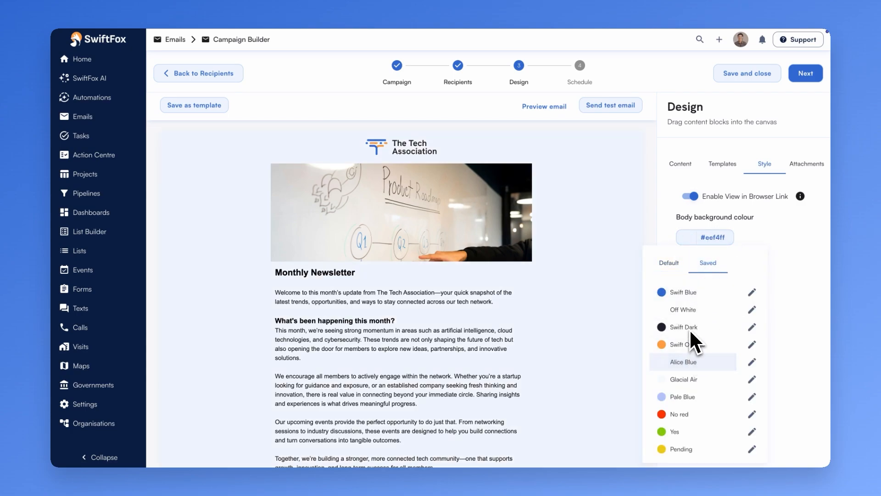
pyautogui.click(681, 164)
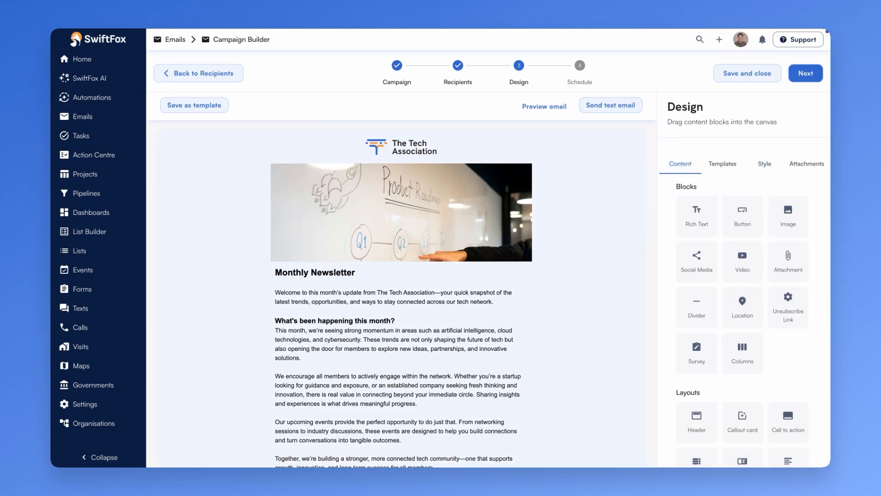
# Add a Columns block above the header image and give it a single-column layout.
pyautogui.moveTo(644, 288); pyautogui.dragTo(443, 179)
pyautogui.click(469, 179)
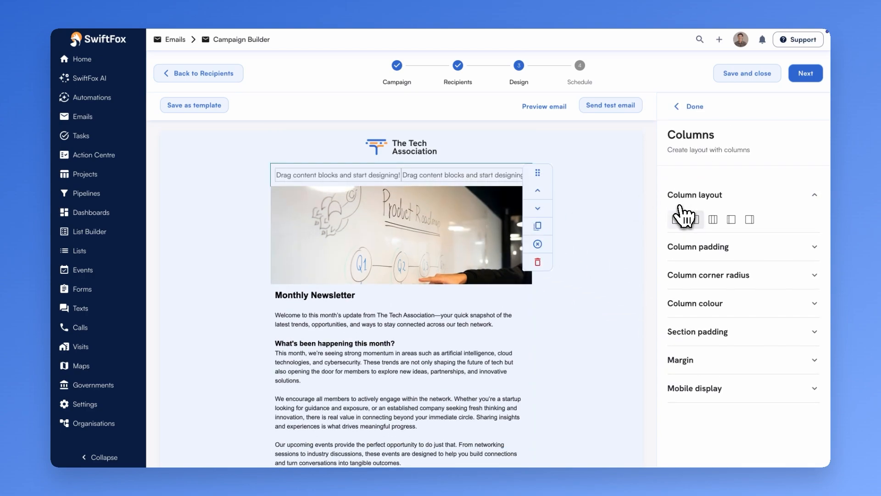
pyautogui.click(678, 221)
# Set the new column block's colour to white and its corner radius to 10 px.
pyautogui.click(764, 296)
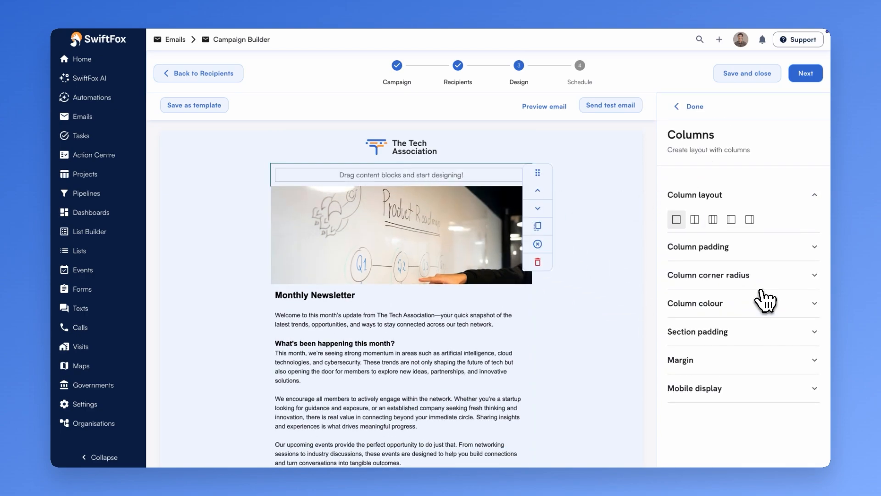
pyautogui.click(750, 313)
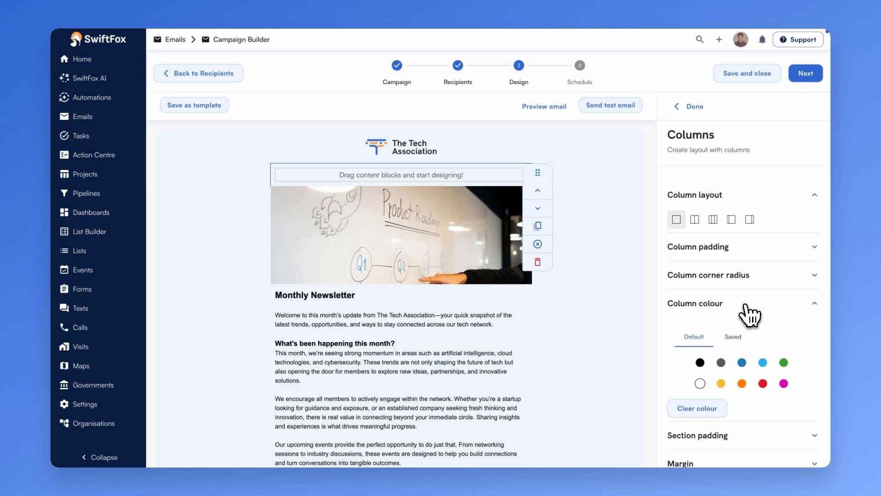
pyautogui.click(699, 383)
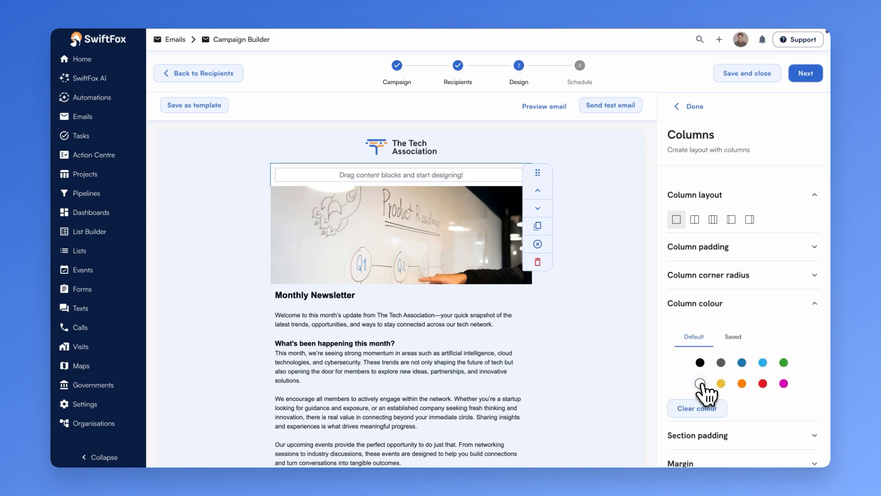
pyautogui.click(748, 281)
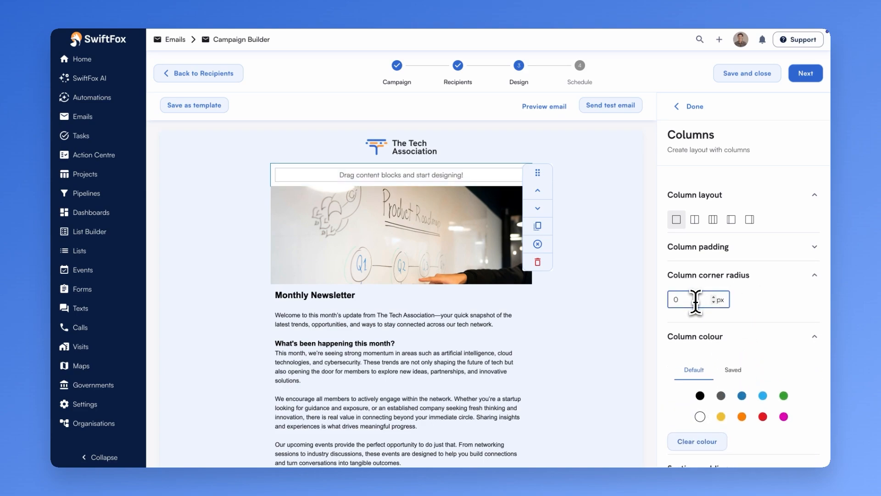
pyautogui.write('10')
pyautogui.click(735, 255)
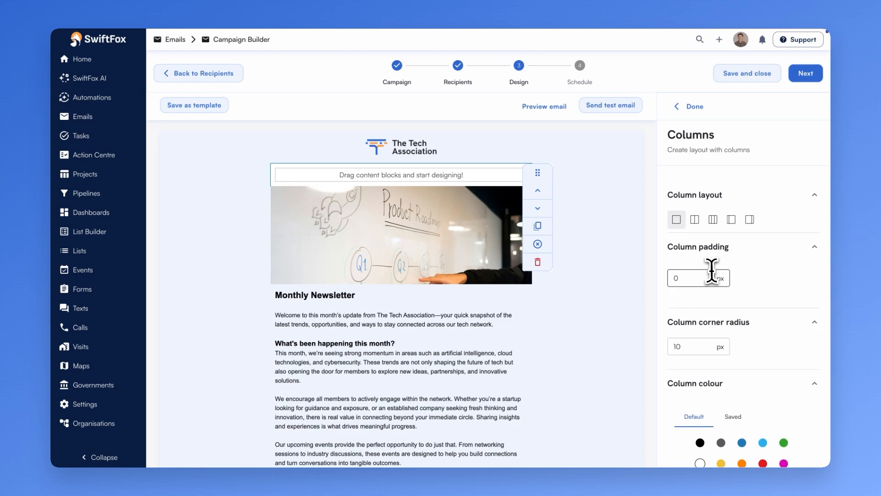
pyautogui.click(689, 106)
# Move the header image into the white column block.
pyautogui.click(501, 229)
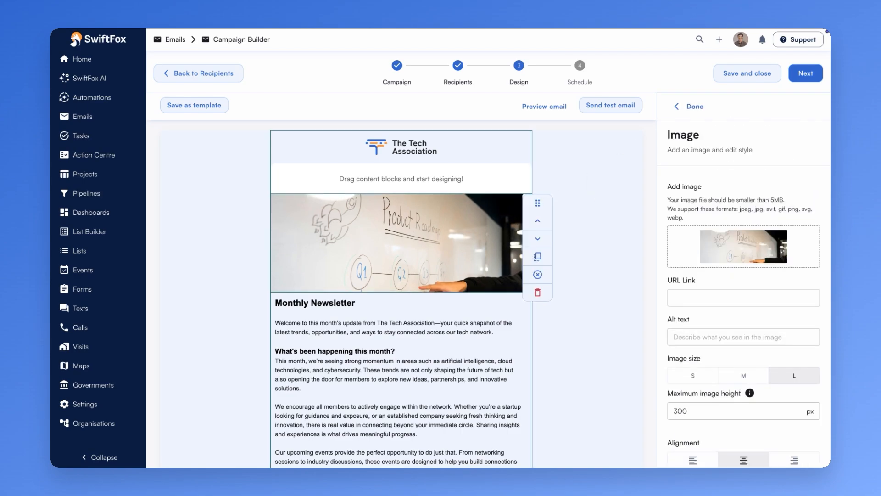
pyautogui.moveTo(541, 203); pyautogui.dragTo(541, 177)
pyautogui.click(515, 289)
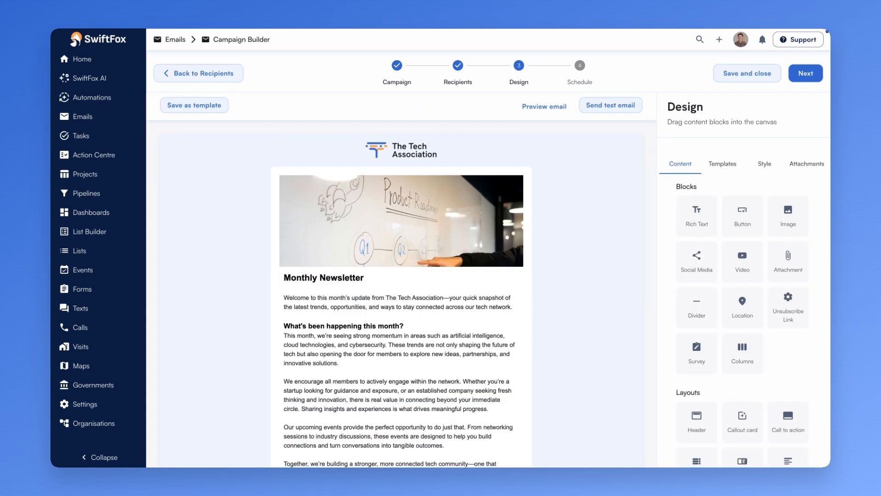
# Duplicate the newsletter text block and delete everything except the Monthly Newsletter heading from the first copy.
pyautogui.click(535, 291)
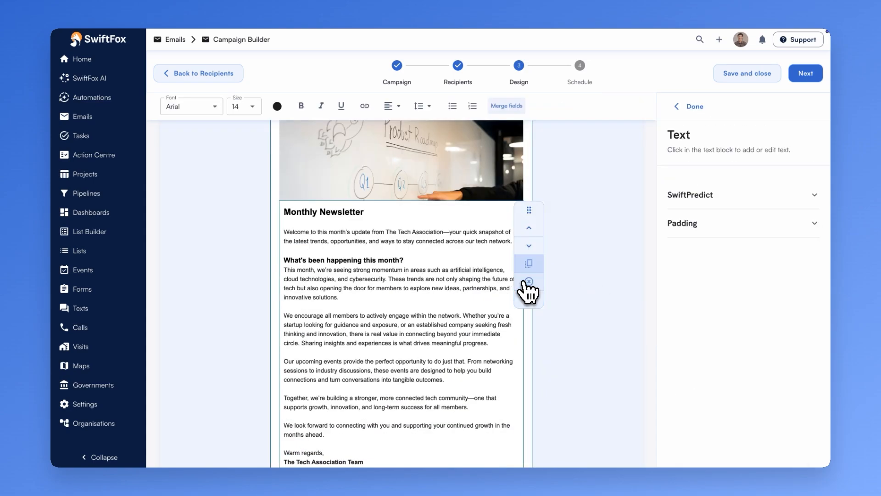
pyautogui.click(529, 263)
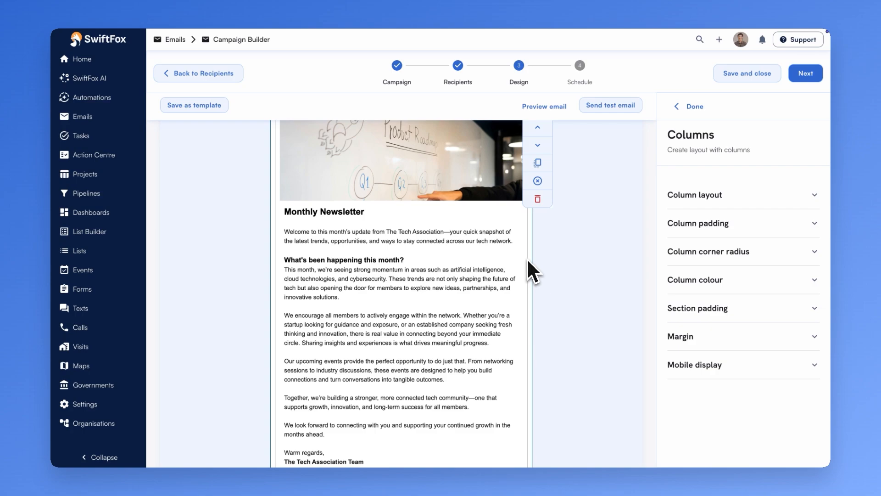
pyautogui.moveTo(285, 228); pyautogui.dragTo(497, 427)
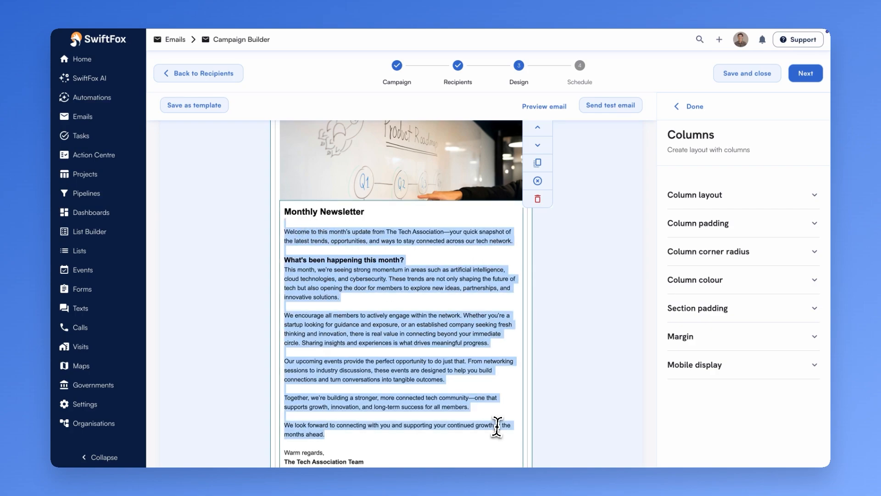
pyautogui.press('BackSpace')
pyautogui.press('BackSpace')
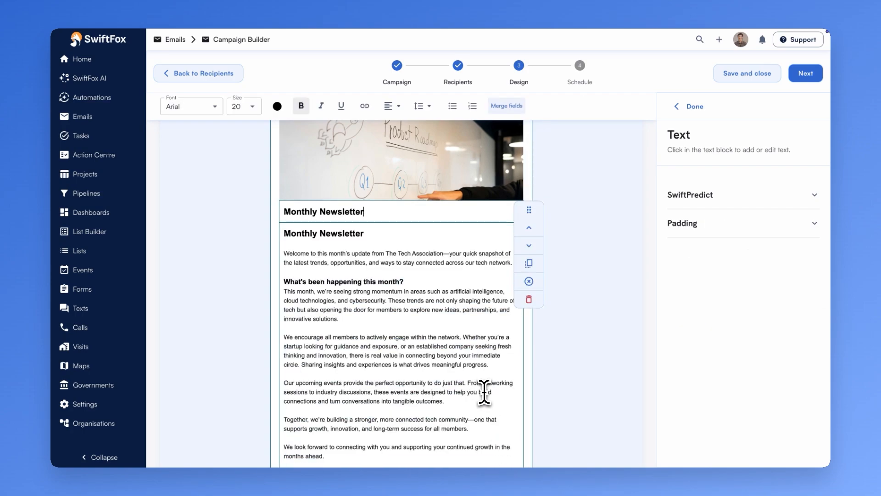
# Trim the second text copy to only the welcome paragraph by deleting its heading and all text after it.
pyautogui.click(419, 244)
pyautogui.click(524, 286)
pyautogui.moveTo(366, 235); pyautogui.dragTo(248, 230)
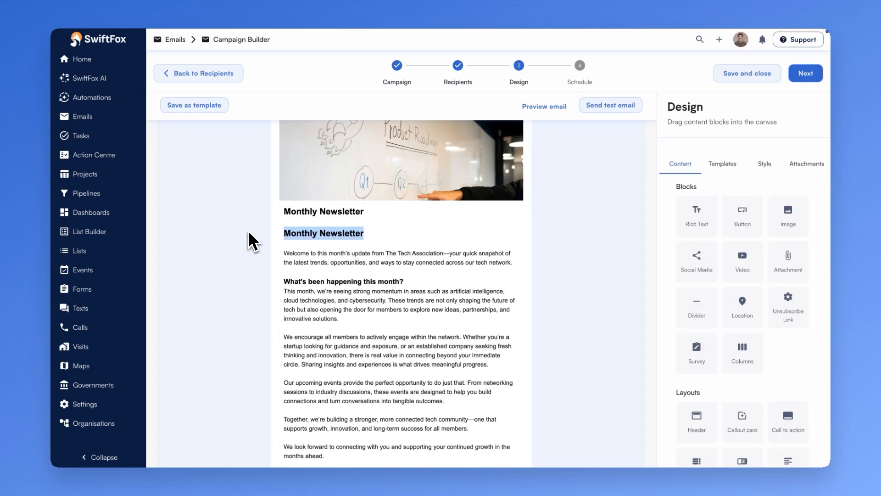
pyautogui.press('BackSpace')
pyautogui.press('BackSpace')
pyautogui.press('BackSpace')
pyautogui.moveTo(513, 249); pyautogui.dragTo(425, 466)
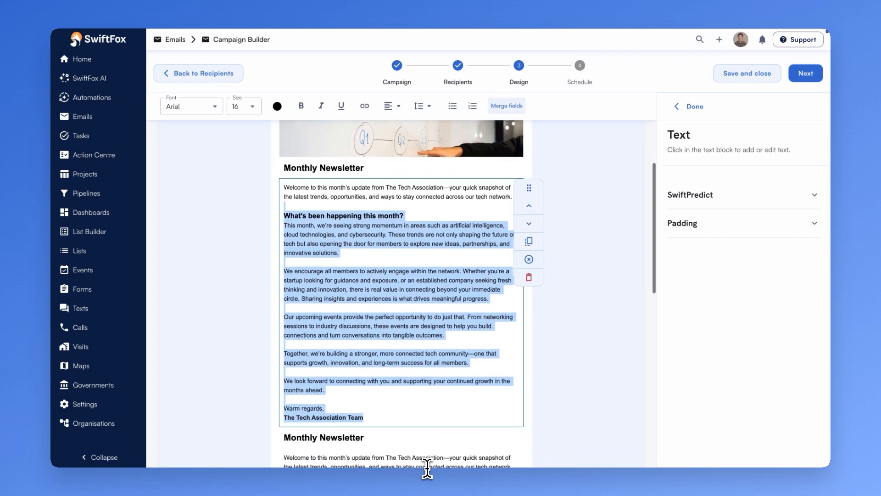
pyautogui.scroll(-1, 442, 390)
pyautogui.press('BackSpace')
pyautogui.scroll(1, 445, 342)
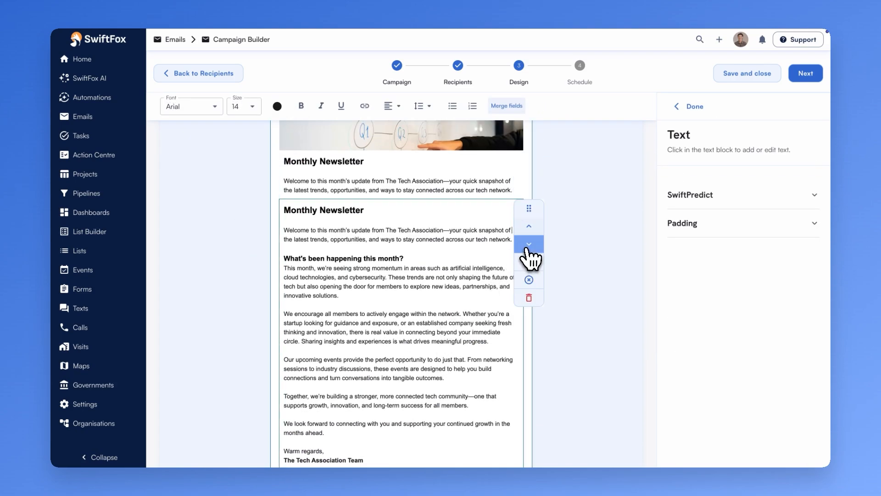
# Duplicate the text block again and trim the new copy to the 'What's been happening this month?' section.
pyautogui.click(530, 262)
pyautogui.moveTo(473, 234); pyautogui.dragTo(236, 202)
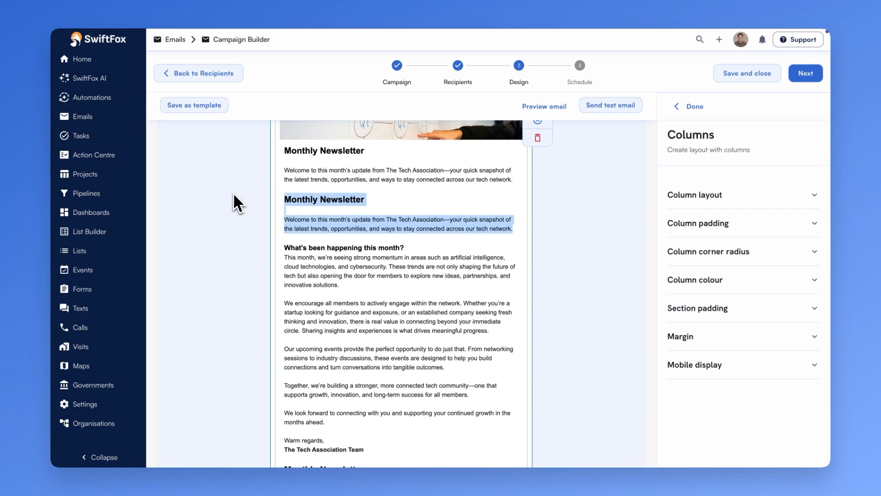
pyautogui.press('BackSpace')
pyautogui.moveTo(304, 372); pyautogui.dragTo(265, 189)
pyautogui.press('BackSpace')
pyautogui.scroll(-5, 403, 400)
pyautogui.press('BackSpace')
pyautogui.press('Down')
pyautogui.press('BackSpace')
pyautogui.click(261, 194)
pyautogui.scroll(6, 262, 195)
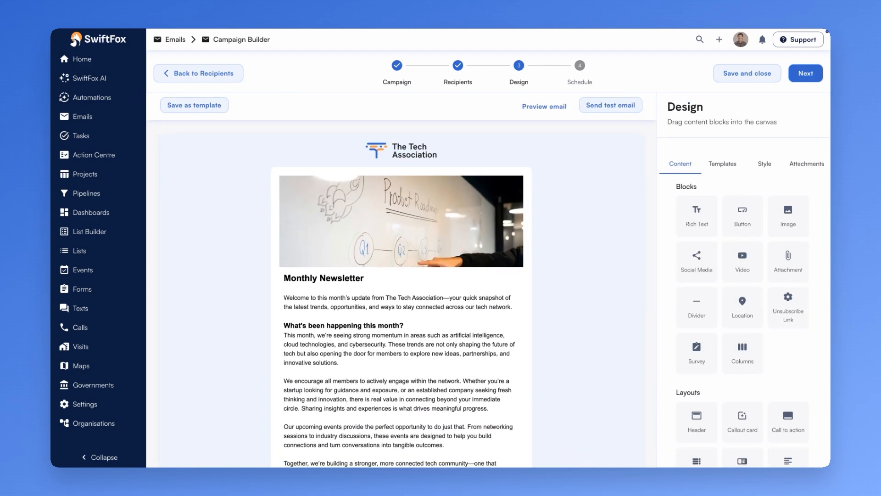
# Add a single-column block below the image and move the heading and welcome paragraph into it.
pyautogui.moveTo(743, 349); pyautogui.dragTo(416, 275)
pyautogui.click(705, 207)
pyautogui.click(680, 221)
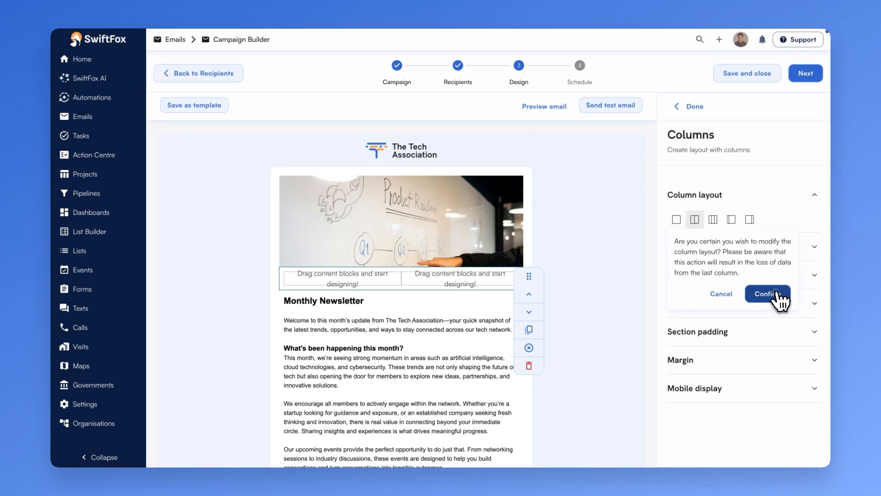
pyautogui.click(779, 297)
pyautogui.click(499, 302)
pyautogui.moveTo(528, 298)
pyautogui.mouseDown()
pyautogui.moveTo(528, 276)
pyautogui.moveTo(527, 309)
pyautogui.mouseUp()
pyautogui.click(505, 303)
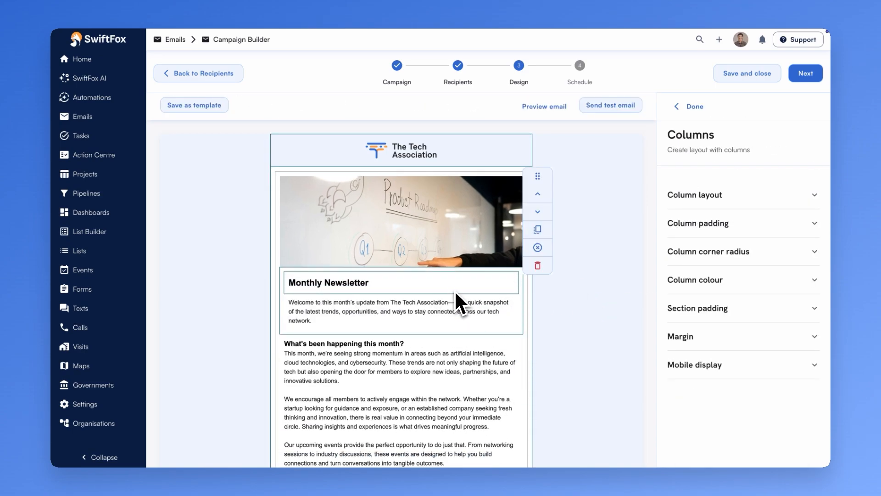
# Add another single-column block below the intro and move the 'What's been happening this month?' text block into it.
pyautogui.scroll(-2, 450, 301)
pyautogui.click(639, 154)
pyautogui.moveTo(742, 348); pyautogui.dragTo(480, 266)
pyautogui.click(719, 196)
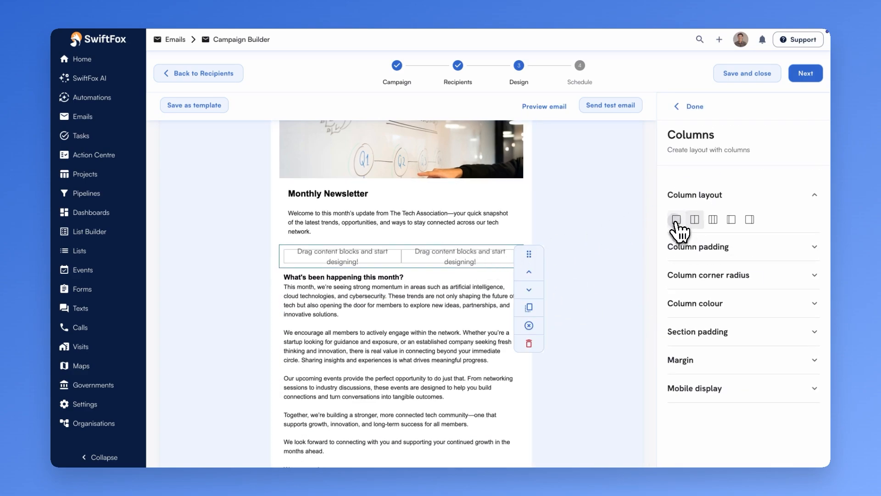
pyautogui.click(676, 220)
pyautogui.click(705, 295)
pyautogui.click(597, 302)
pyautogui.click(476, 303)
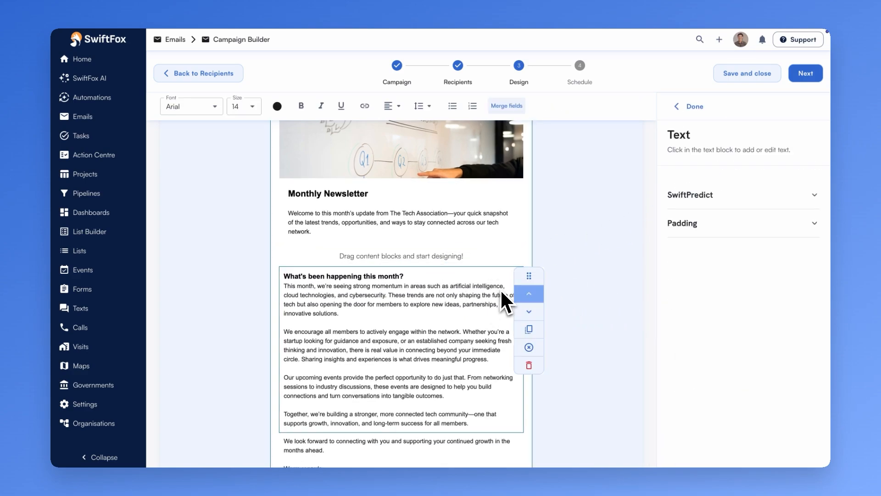
pyautogui.moveTo(528, 276); pyautogui.dragTo(531, 227)
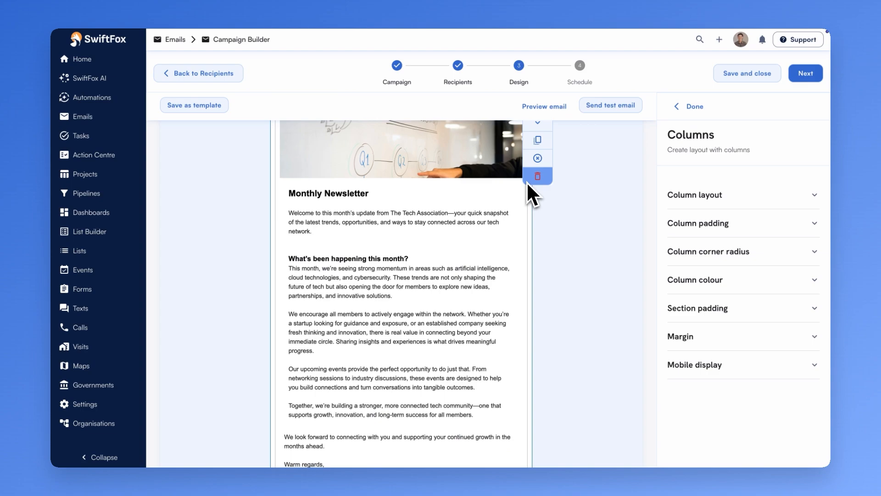
pyautogui.click(504, 260)
# Split the 'What's been happening this month?' heading into its own text block above the body paragraphs.
pyautogui.click(529, 307)
pyautogui.scroll(-1, 466, 309)
pyautogui.moveTo(473, 358); pyautogui.dragTo(287, 212)
pyautogui.press('BackSpace')
pyautogui.press('BackSpace')
pyautogui.moveTo(409, 222); pyautogui.dragTo(279, 222)
pyautogui.press('BackSpace')
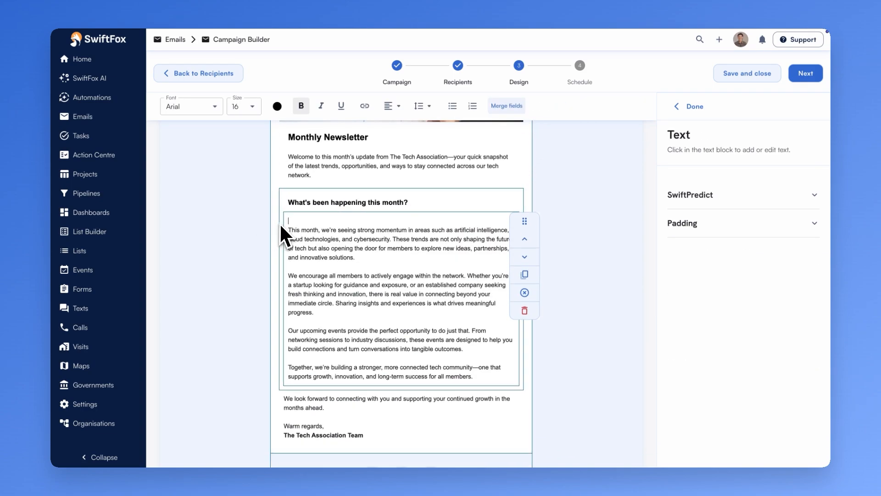
pyautogui.press('BackSpace')
pyautogui.click(570, 225)
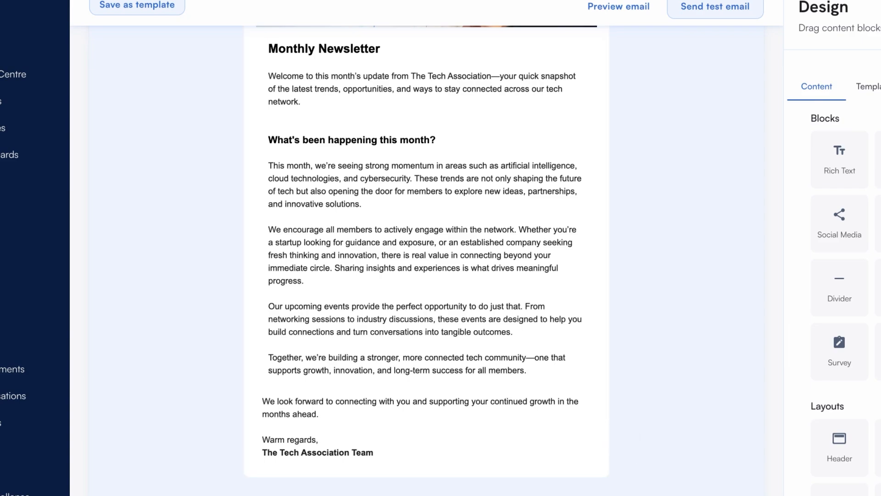
# Set the padding of the closing text block to 20.
pyautogui.click(584, 431)
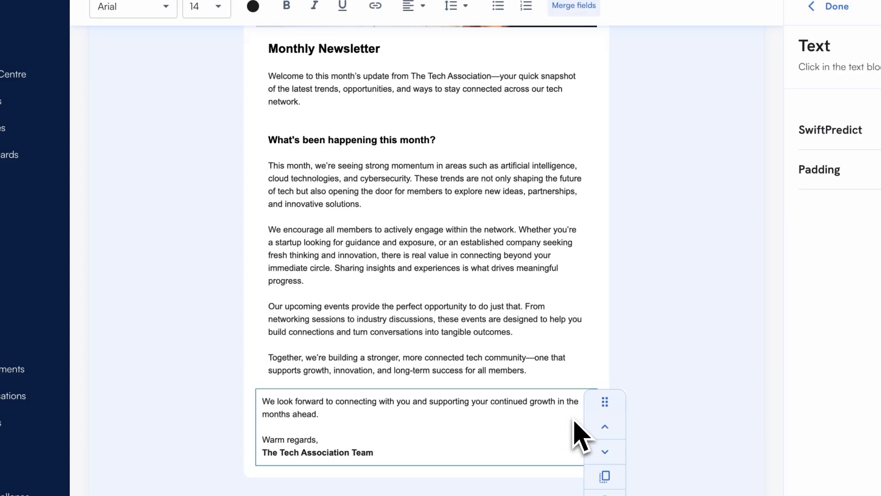
pyautogui.click(877, 184)
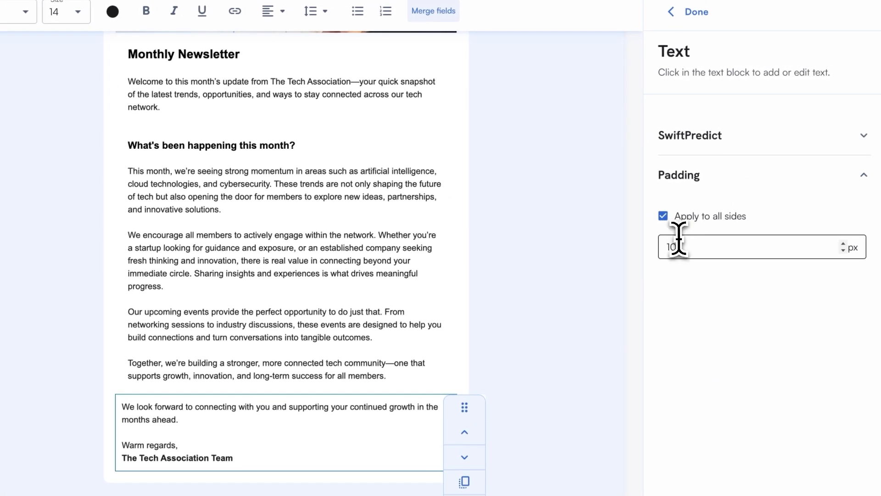
pyautogui.doubleClick(679, 238)
pyautogui.write('20')
# Duplicate the column block containing the 'What's been happening this month?' section.
pyautogui.click(616, 335)
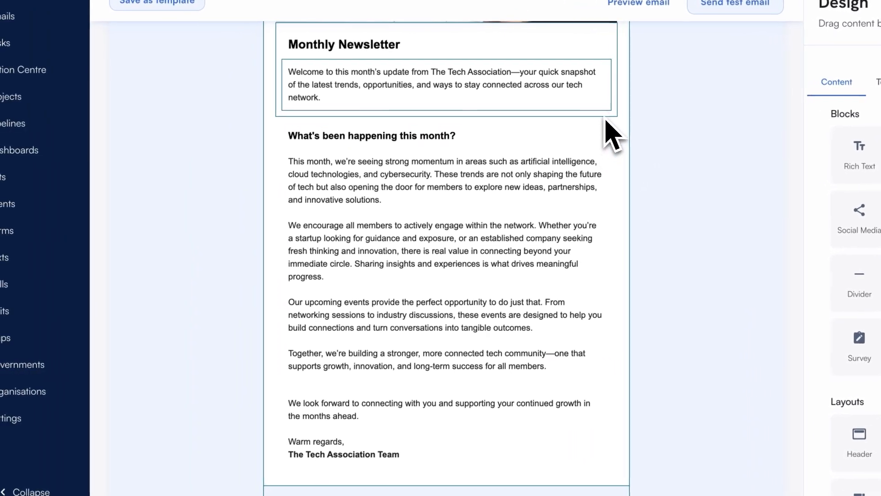
pyautogui.click(615, 131)
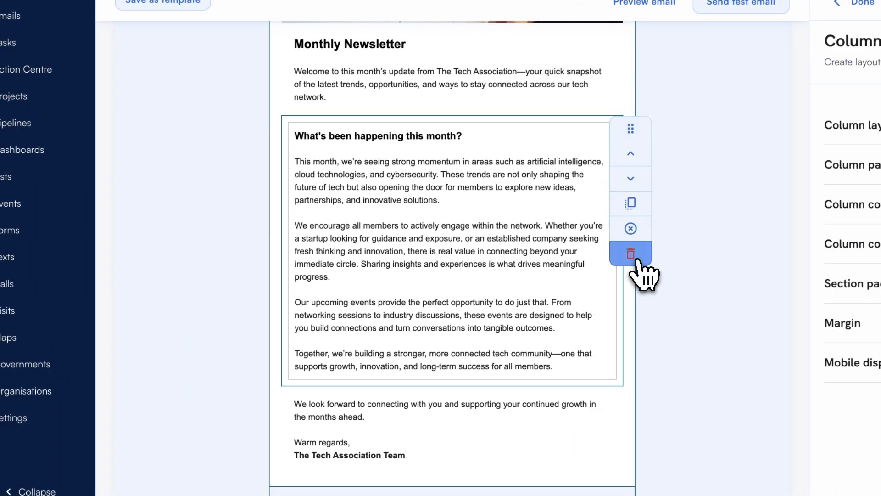
pyautogui.click(645, 205)
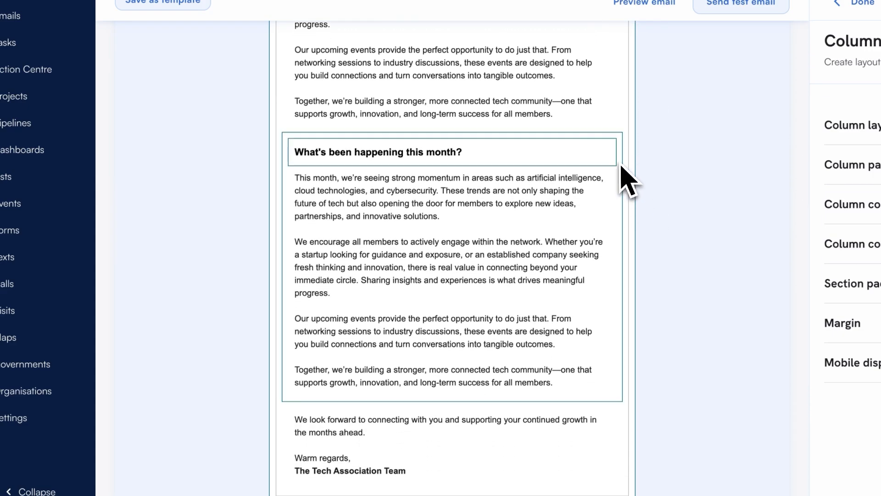
# Add an image block with the conference audience photo and place it directly below the 'What's been happening this month?' heading.
pyautogui.click(630, 181)
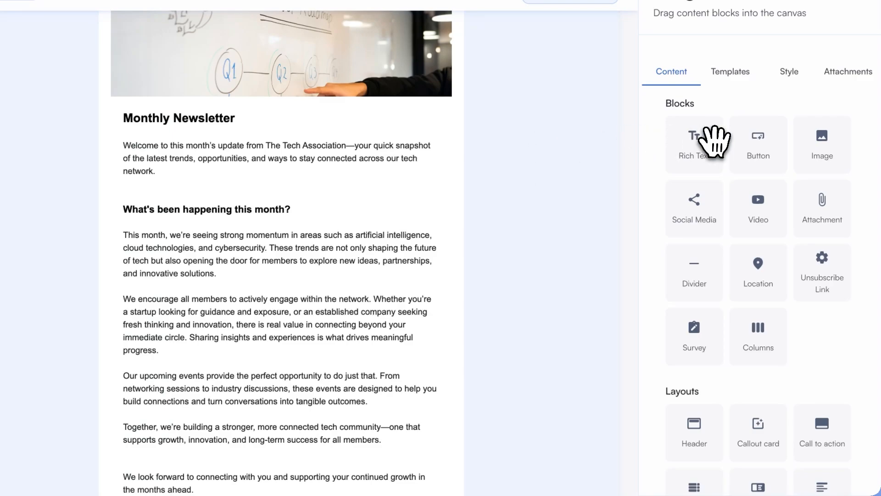
pyautogui.moveTo(822, 143); pyautogui.dragTo(315, 255)
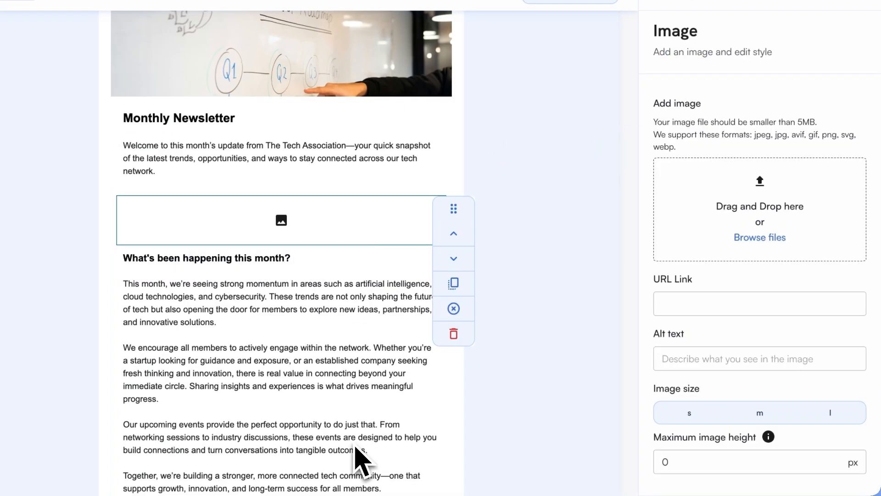
pyautogui.moveTo(354, 445); pyautogui.dragTo(770, 202)
pyautogui.scroll(-2, 481, 350)
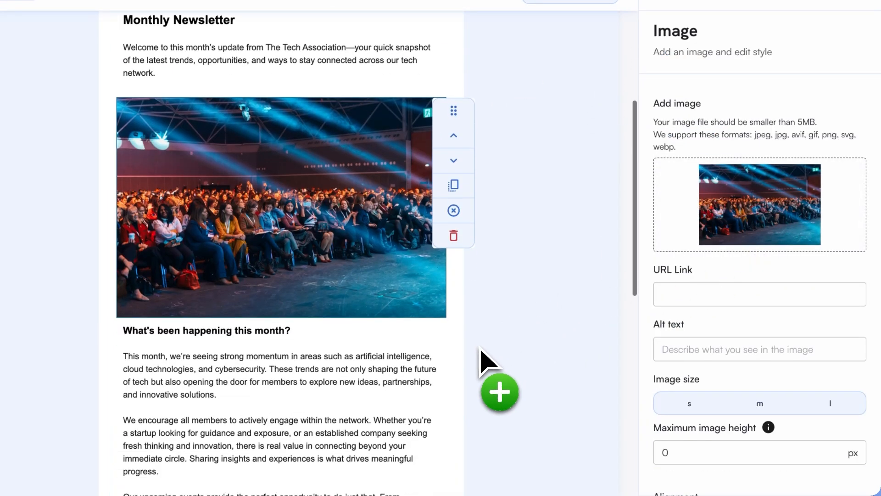
pyautogui.click(459, 168)
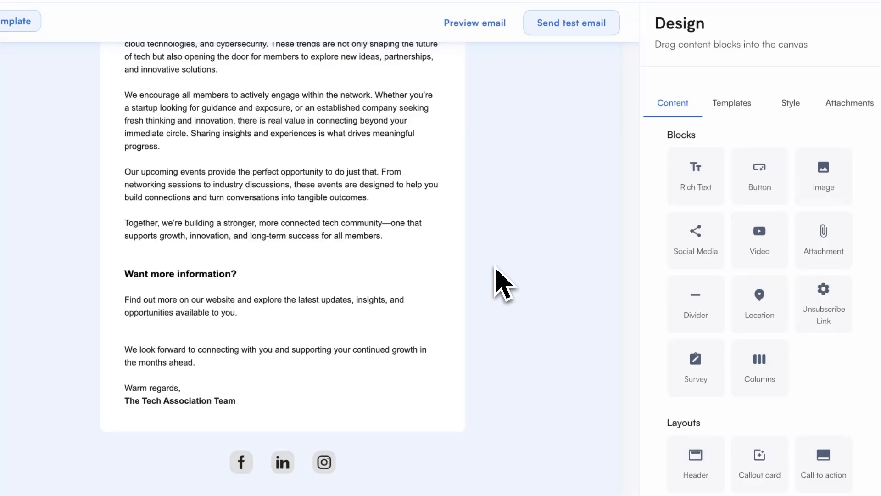
# Set the 'Want more information?' column block's colour to the saved light tint swatch.
pyautogui.click(453, 287)
pyautogui.click(757, 266)
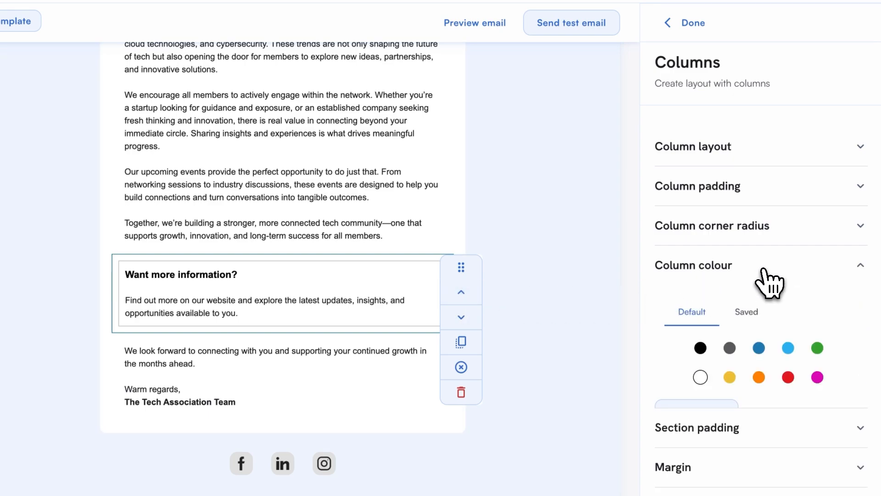
pyautogui.click(745, 311)
pyautogui.click(728, 450)
pyautogui.click(691, 23)
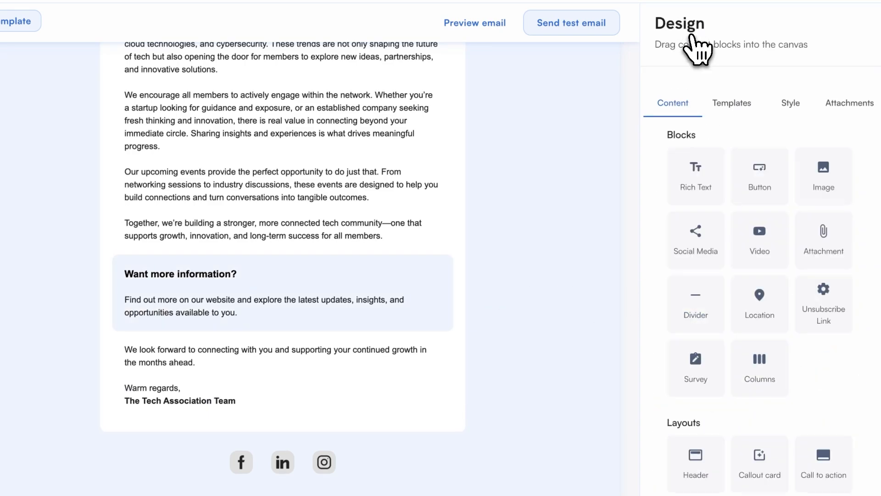
pyautogui.moveTo(760, 177); pyautogui.dragTo(281, 351)
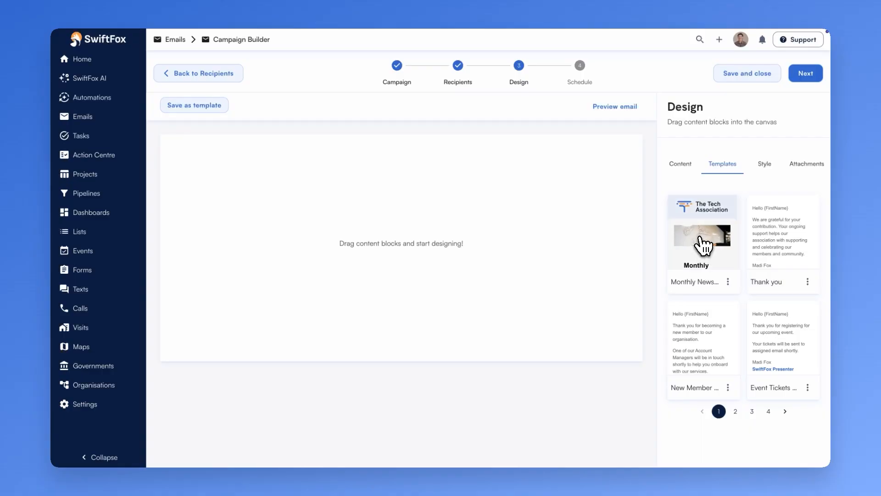
pyautogui.click(704, 247)
pyautogui.click(739, 178)
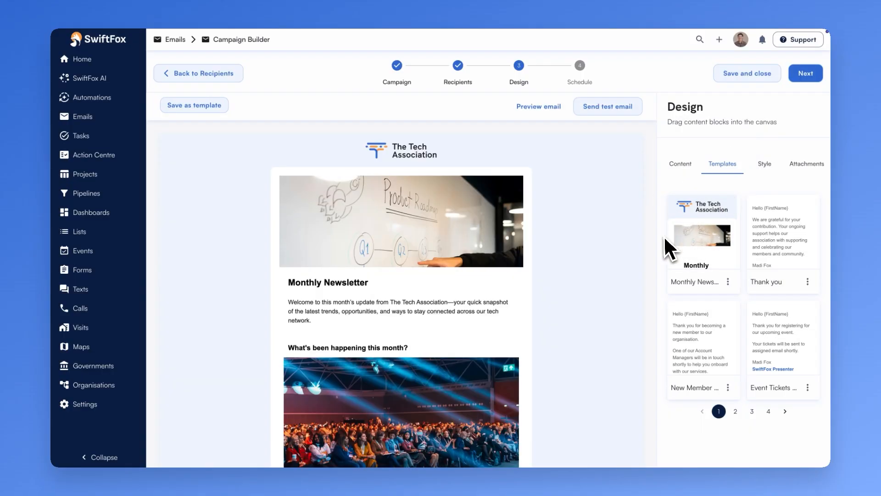
# Delete the extra image content block in the 'What's been happening this month?' section.
pyautogui.scroll(-5, 580, 303)
pyautogui.click(500, 257)
pyautogui.click(524, 247)
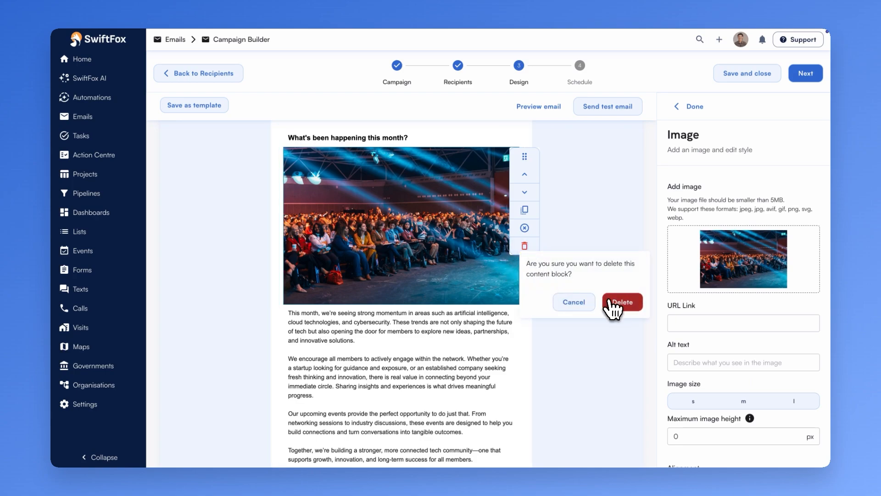
pyautogui.click(617, 303)
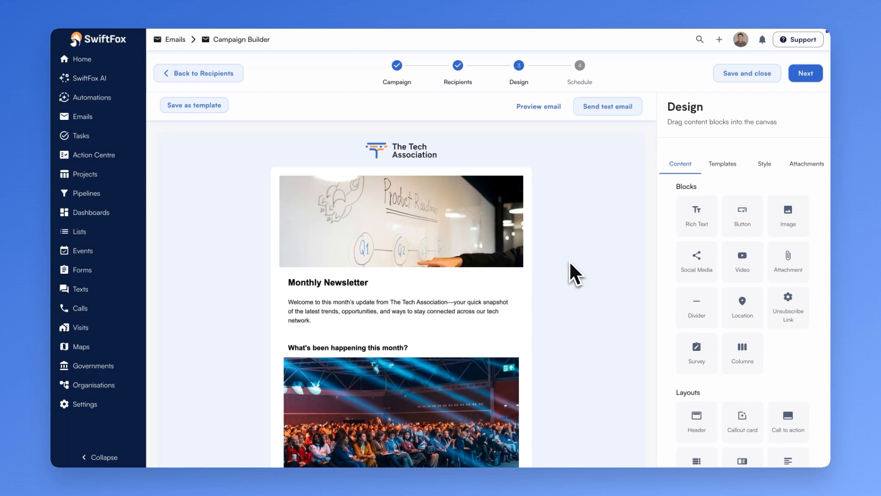
# Unlink the section padding sides of the intro column block and edit its bottom padding.
pyautogui.click(522, 284)
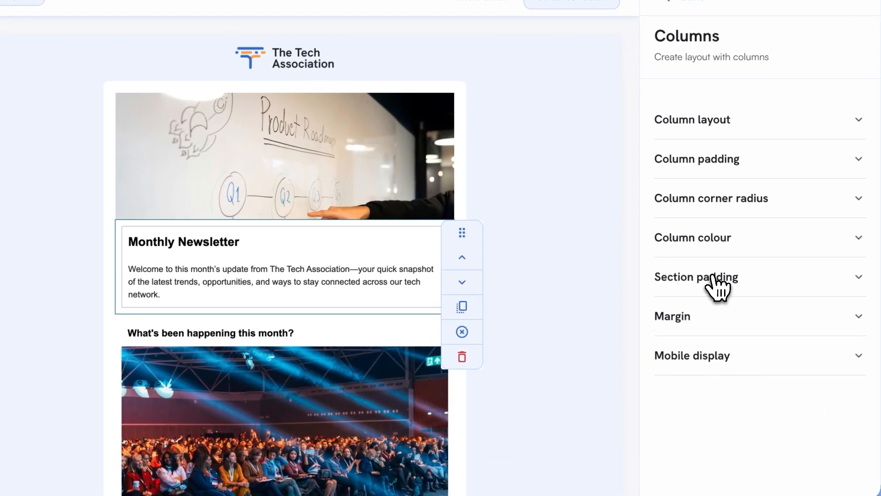
pyautogui.click(709, 309)
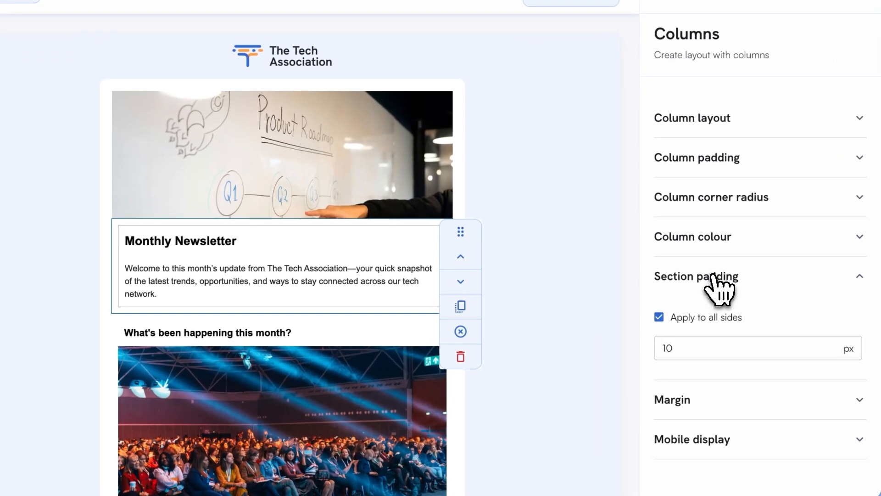
pyautogui.click(660, 318)
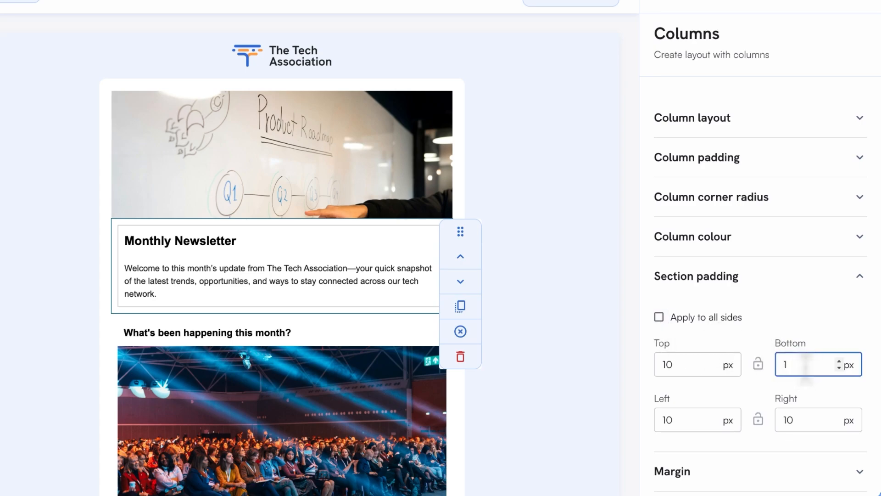
pyautogui.press('Tab')
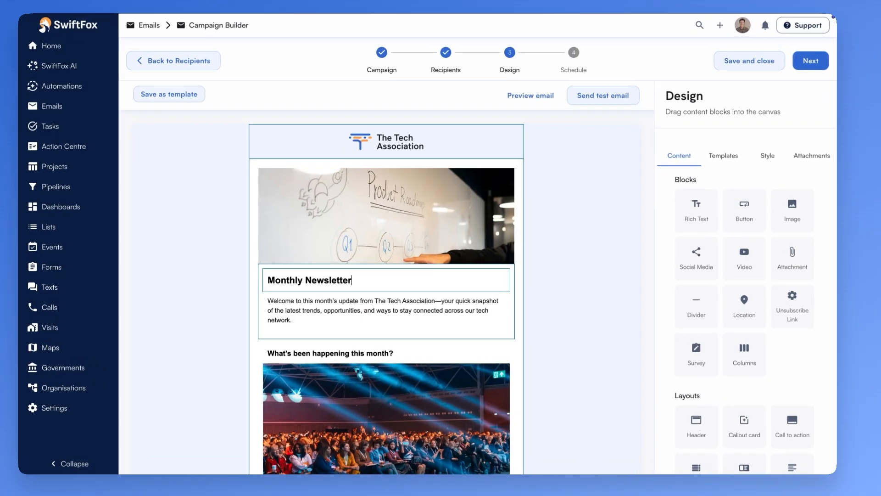
# Set the 'Monthly Newsletter' heading text block's bottom padding to 5 px with sides unlinked.
pyautogui.click(487, 283)
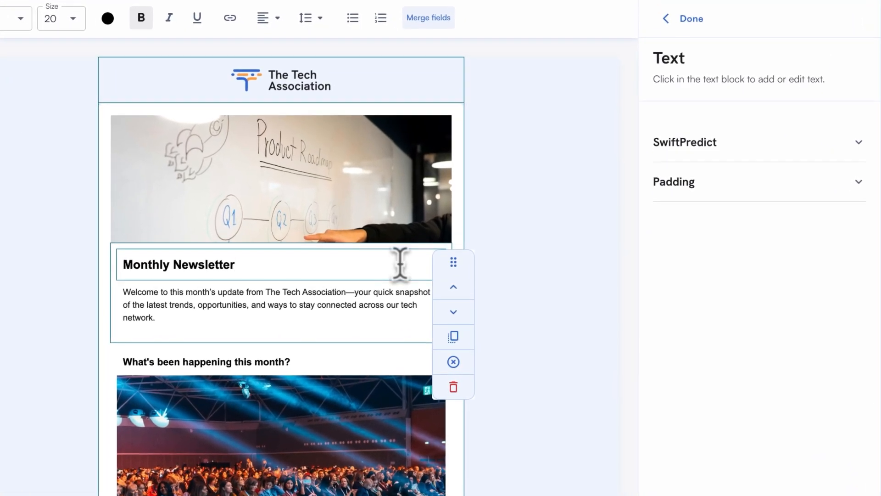
pyautogui.click(719, 202)
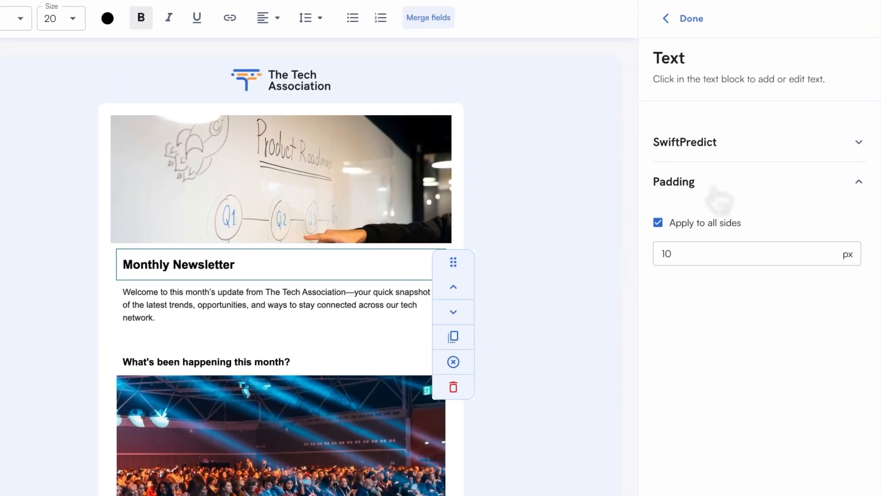
pyautogui.click(658, 223)
pyautogui.press('BackSpace')
pyautogui.press('BackSpace')
pyautogui.write('05')
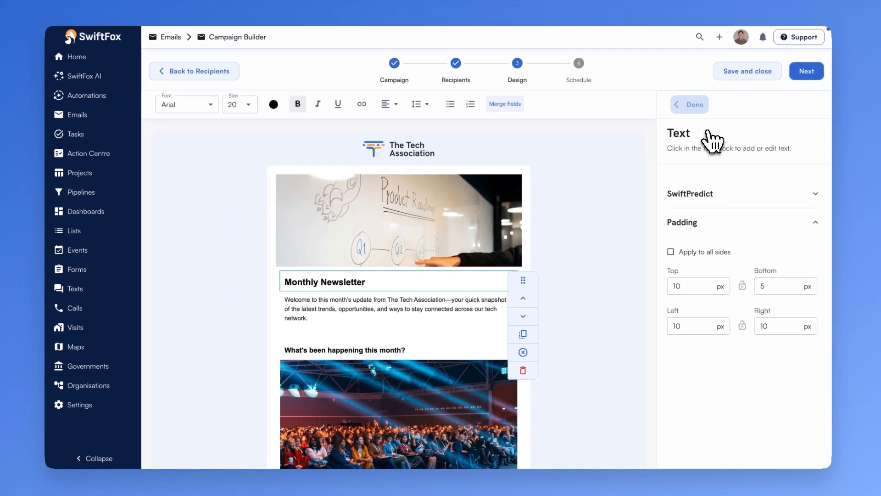
pyautogui.click(686, 19)
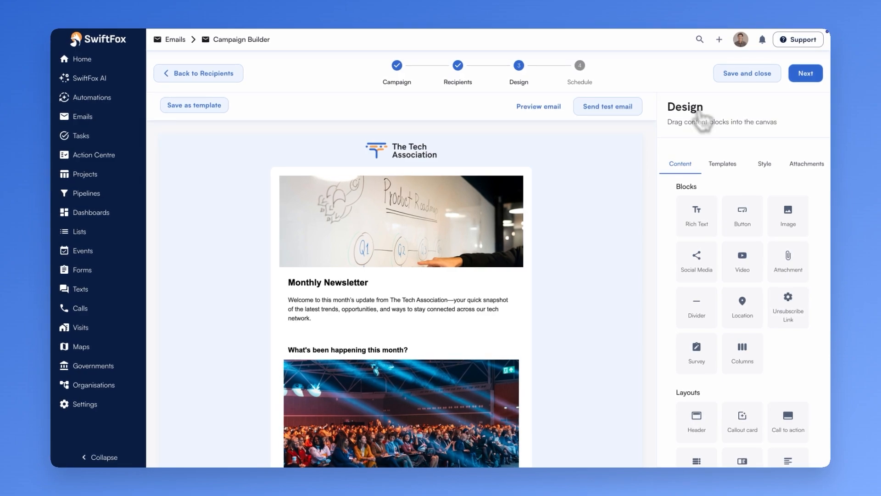
# Save the email design as a template named 'Monthly Newsletter'.
pyautogui.click(219, 106)
pyautogui.write('Monthly Newsletter')
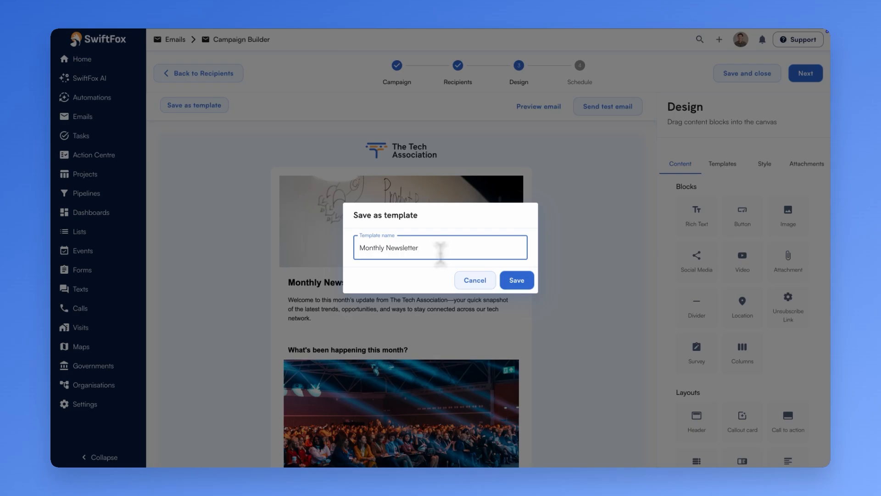
pyautogui.click(517, 280)
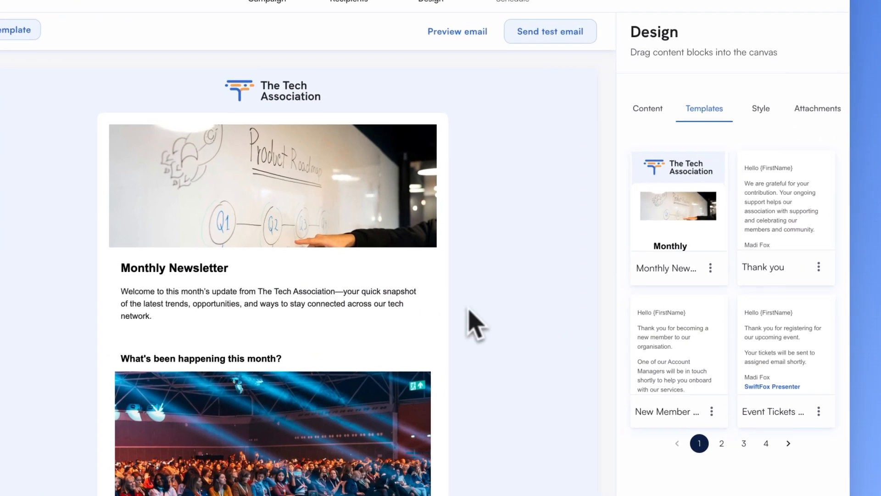